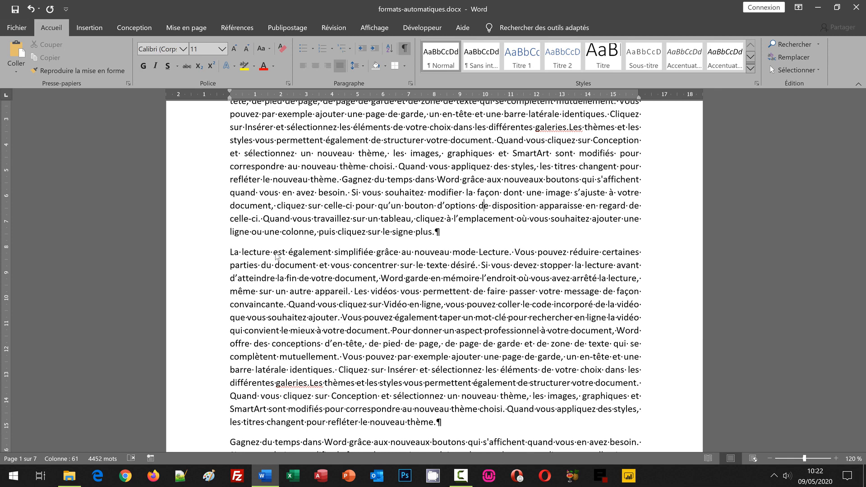
Examine the first two paragraphs for places where the space after the full stop is missing, such as "galeries.Les"
{"action": "scroll", "coordinate": [280, 255], "scroll_direction": "up", "scroll_amount": 3}
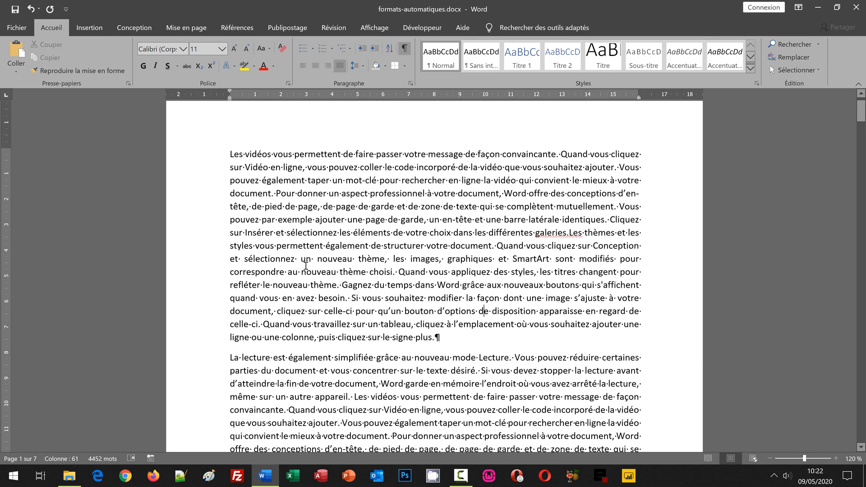
{"action": "scroll", "coordinate": [326, 225], "scroll_direction": "up", "scroll_amount": 1}
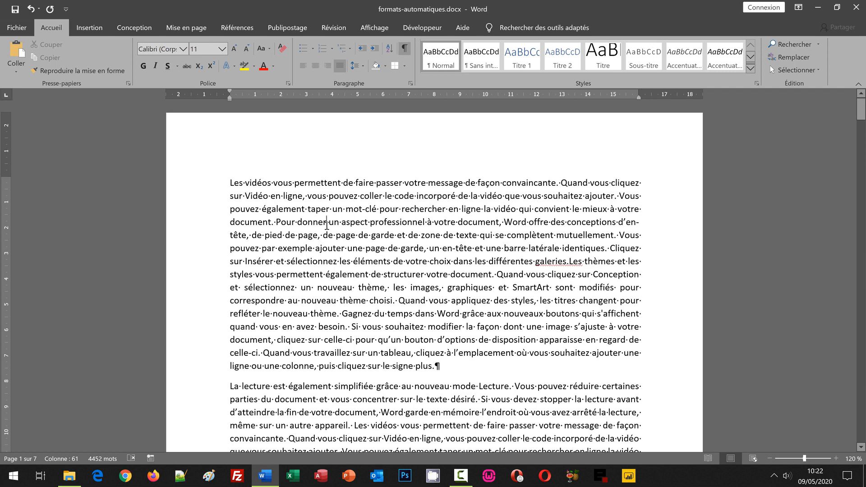
{"action": "left_click", "coordinate": [326, 225]}
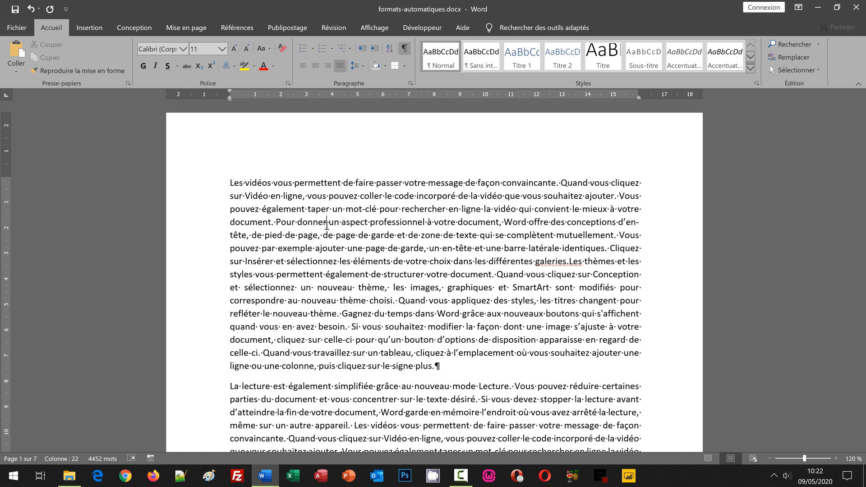
{"action": "left_click_drag", "start_coordinate": [361, 344], "coordinate": [391, 392]}
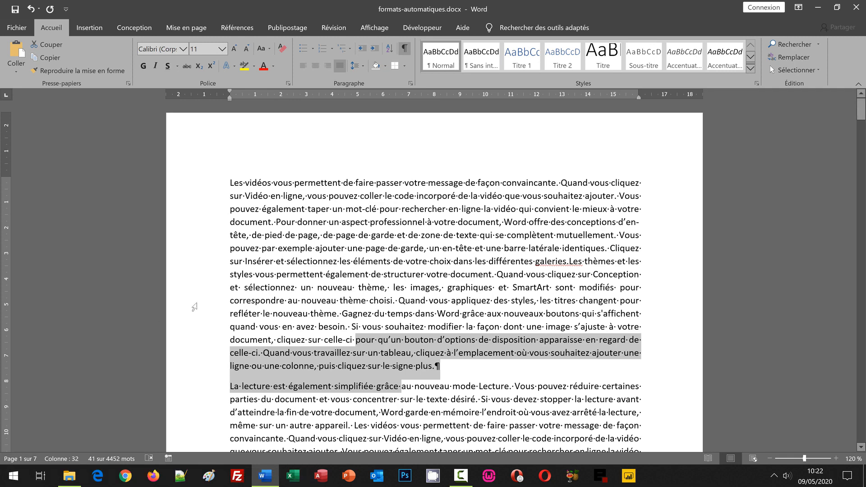
{"action": "left_click", "coordinate": [421, 234]}
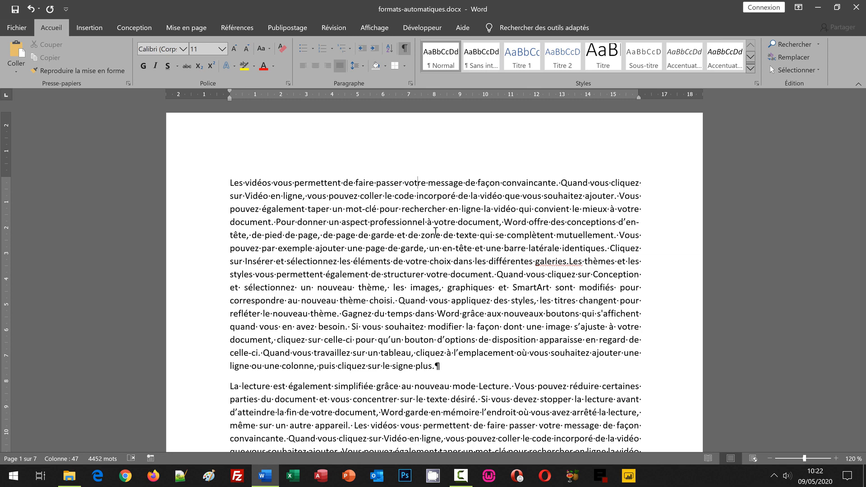
{"action": "left_click_drag", "start_coordinate": [536, 262], "coordinate": [585, 264]}
{"action": "scroll", "coordinate": [461, 298], "scroll_direction": "down", "scroll_amount": 2}
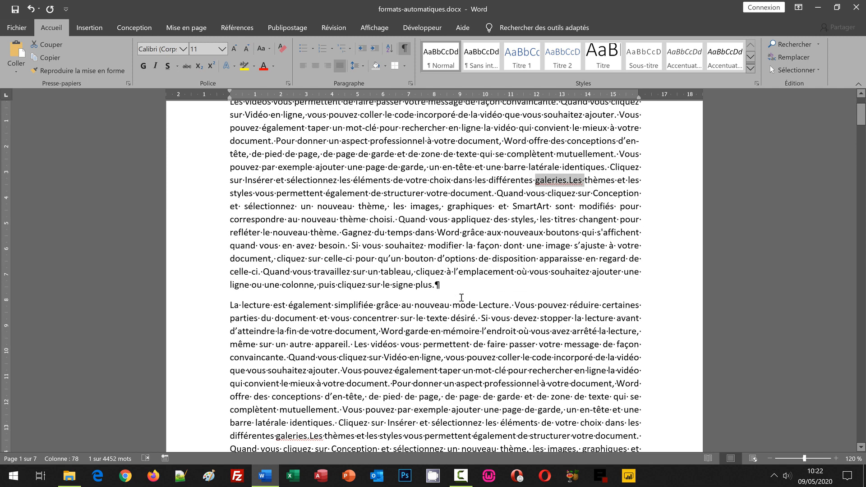
{"action": "scroll", "coordinate": [462, 297], "scroll_direction": "down", "scroll_amount": 1}
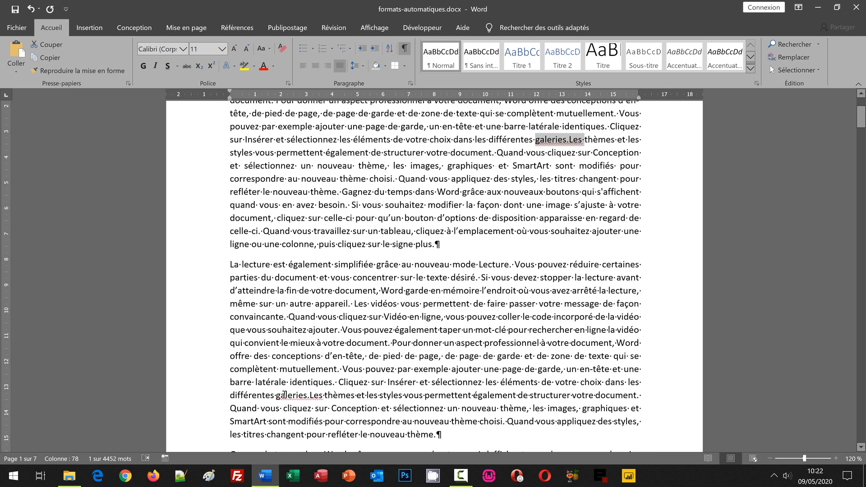
{"action": "left_click_drag", "start_coordinate": [283, 395], "coordinate": [324, 396]}
{"action": "scroll", "coordinate": [475, 283], "scroll_direction": "down", "scroll_amount": 1}
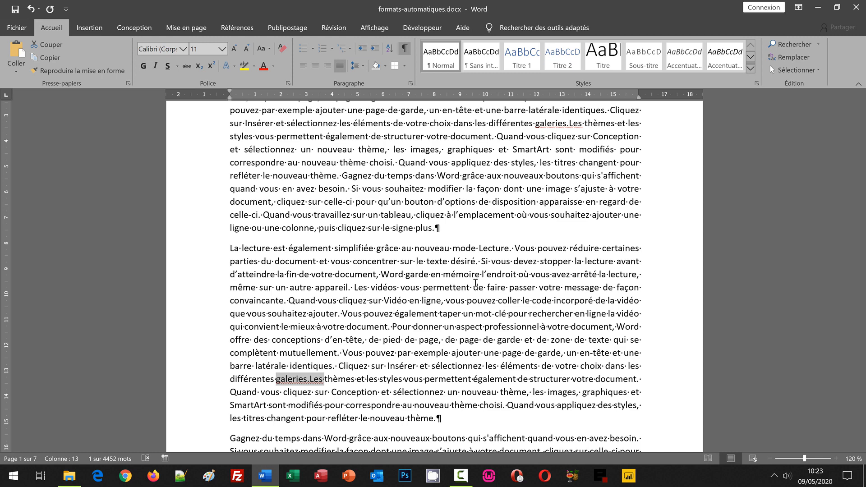
{"action": "scroll", "coordinate": [476, 283], "scroll_direction": "up", "scroll_amount": 3}
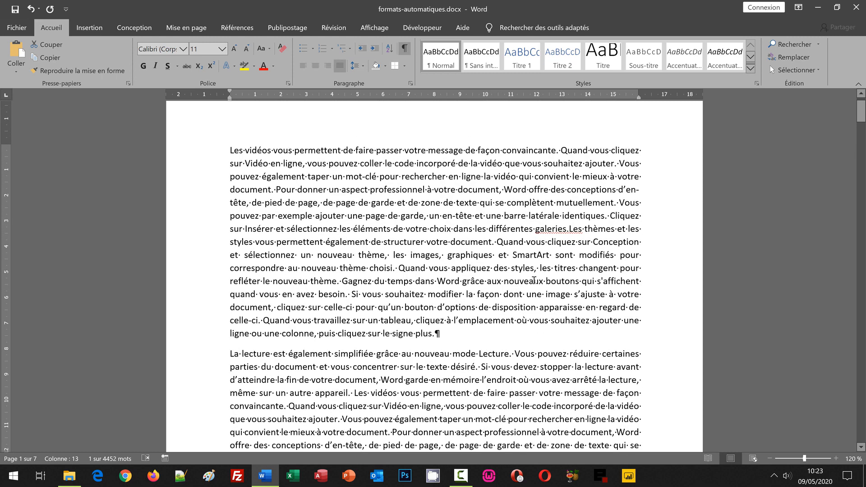
Copy the text "galeries.Les" from the first paragraph
{"action": "left_click", "coordinate": [537, 228]}
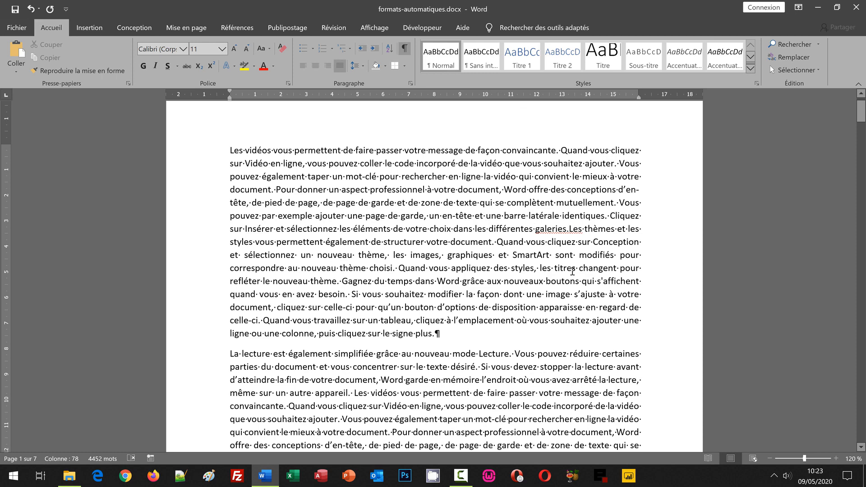
{"action": "left_click", "coordinate": [583, 227], "text": "shift"}
{"action": "key", "text": "ctrl+c"}
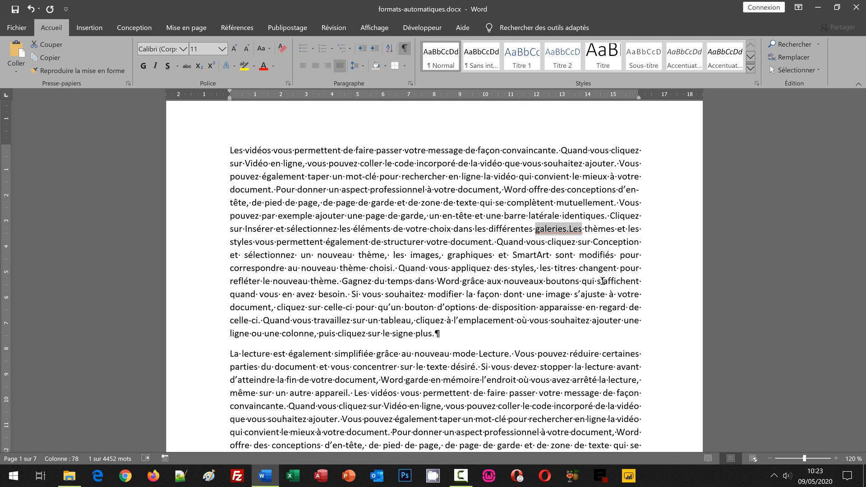
Replace every occurrence of "galeries.Les" with "galeries. Les" throughout the document and close the find-and-replace dialog
{"action": "left_click", "coordinate": [343, 150]}
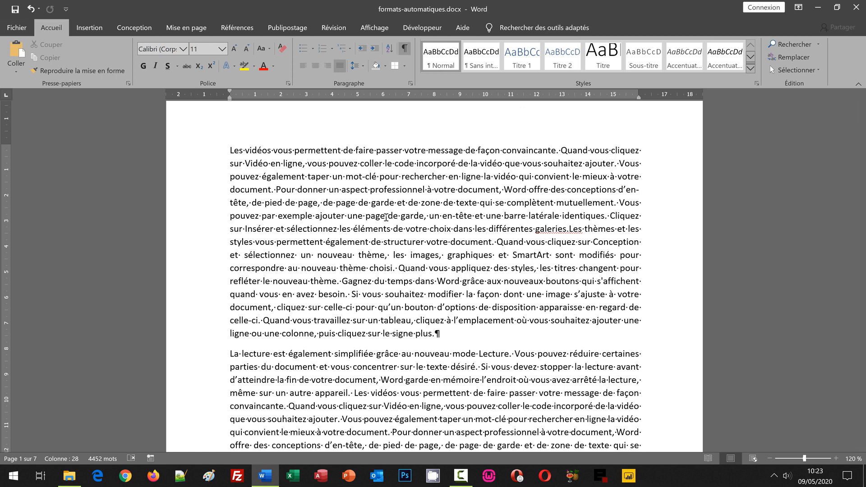
{"action": "key", "text": "ctrl+h"}
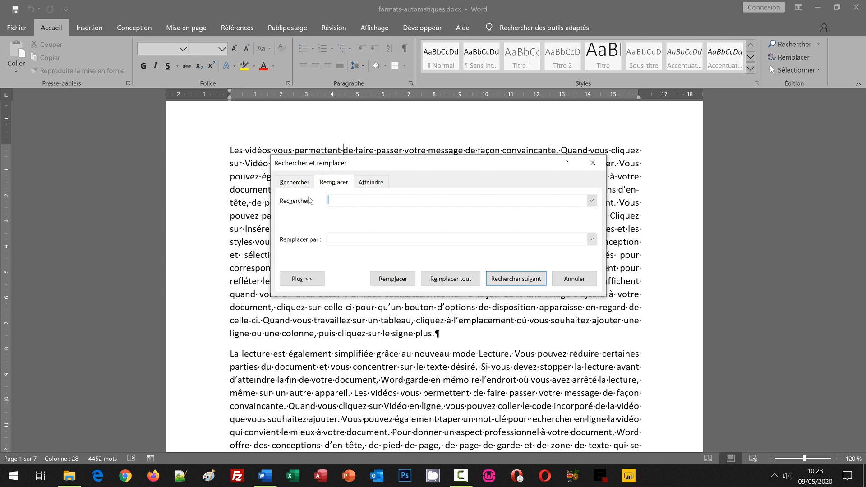
{"action": "key", "text": "ctrl+v"}
{"action": "left_click", "coordinate": [332, 236]}
{"action": "key", "text": "ctrl+v"}
{"action": "left_click", "coordinate": [350, 239]}
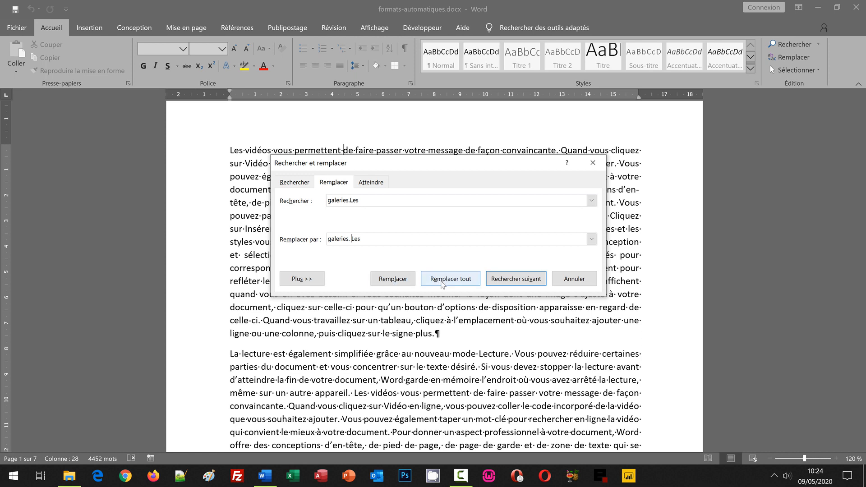
{"action": "left_click", "coordinate": [454, 278]}
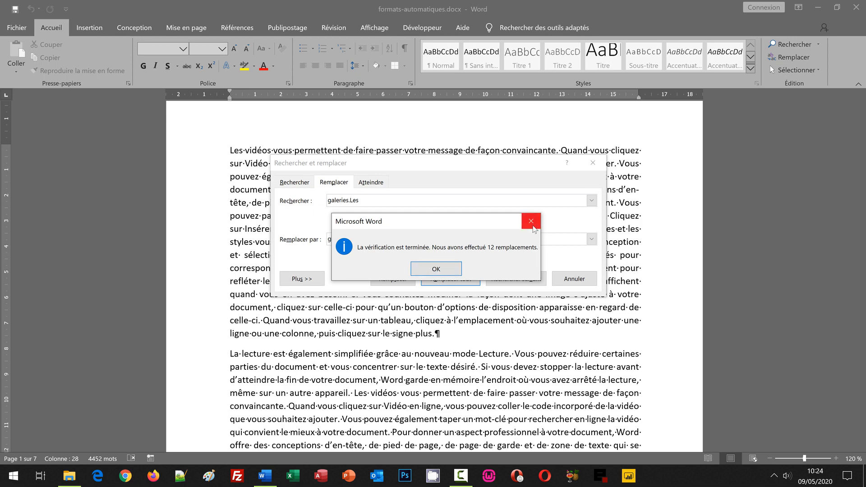
{"action": "left_click", "coordinate": [445, 270]}
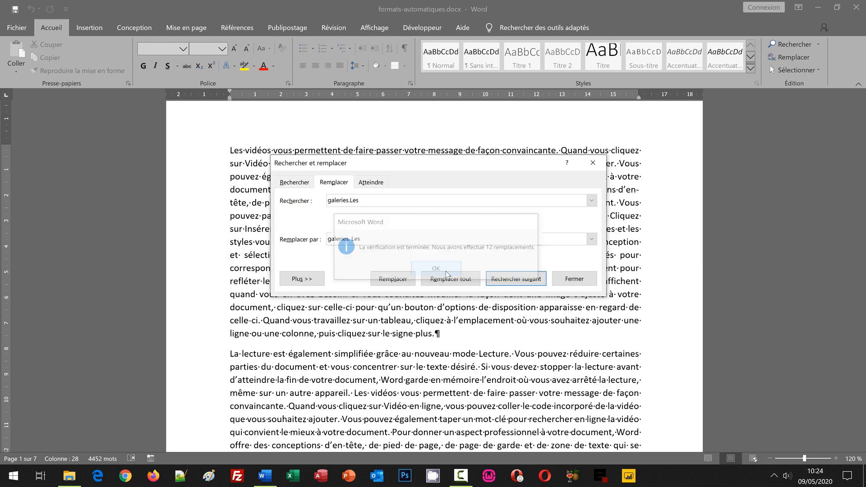
{"action": "left_click", "coordinate": [593, 163]}
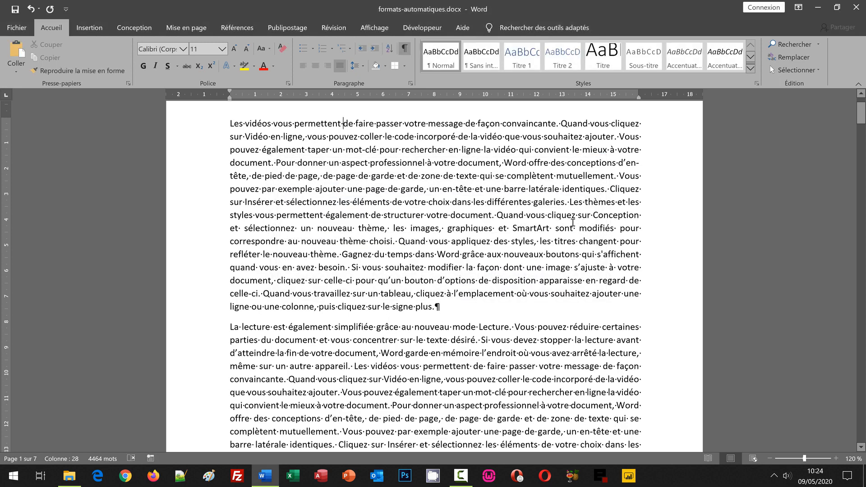
Check the corrected "galeries. Les" passages in the first two paragraphs
{"action": "left_click_drag", "start_coordinate": [534, 203], "coordinate": [584, 203]}
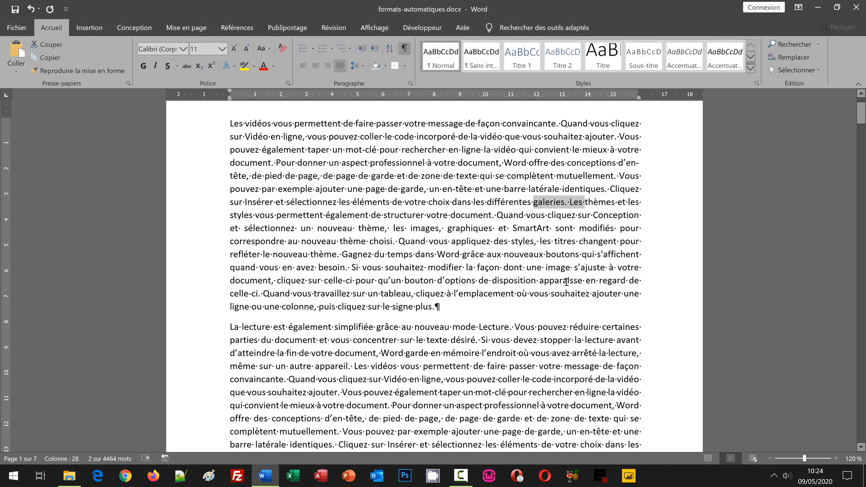
{"action": "scroll", "coordinate": [561, 281], "scroll_direction": "down", "scroll_amount": 2}
{"action": "scroll", "coordinate": [562, 282], "scroll_direction": "down", "scroll_amount": 2}
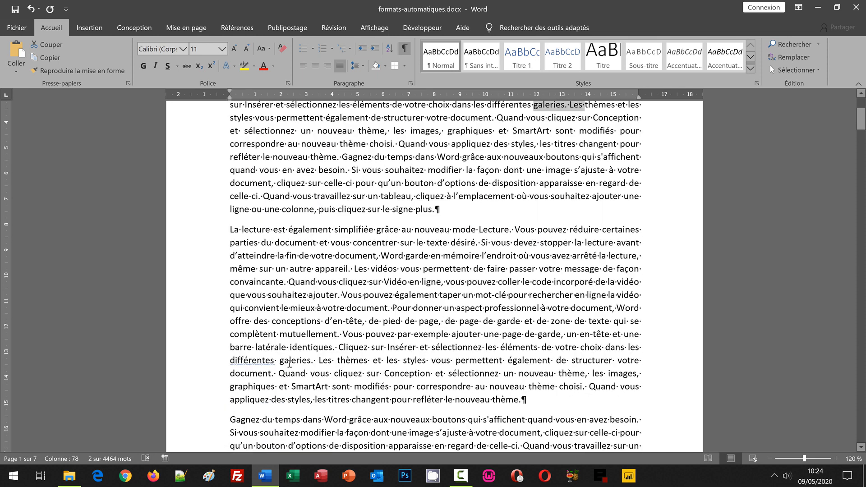
{"action": "scroll", "coordinate": [441, 246], "scroll_direction": "up", "scroll_amount": 3}
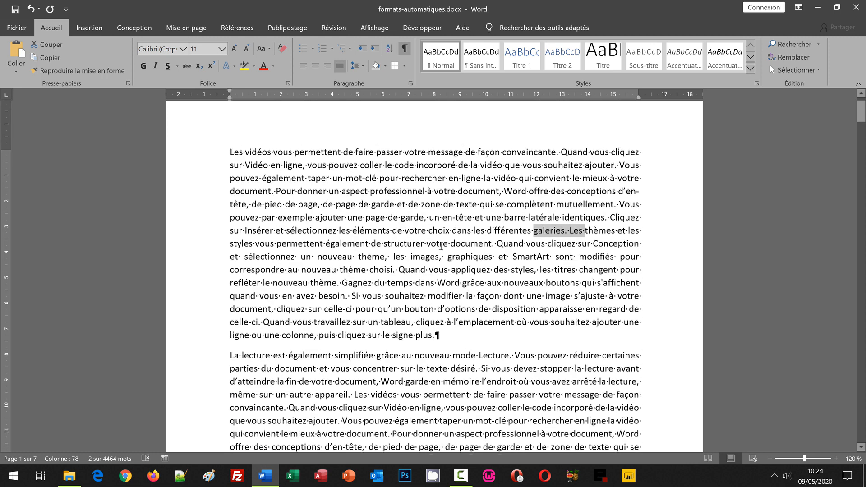
{"action": "scroll", "coordinate": [441, 246], "scroll_direction": "up", "scroll_amount": 1}
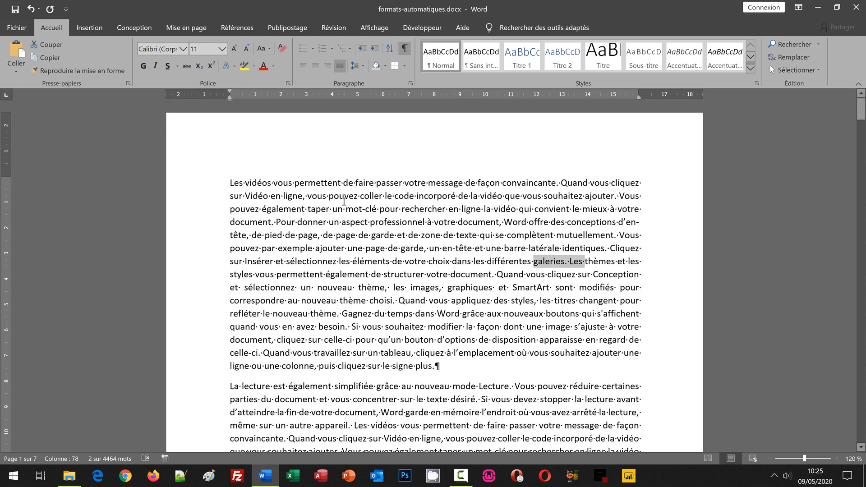
{"action": "left_click", "coordinate": [344, 202]}
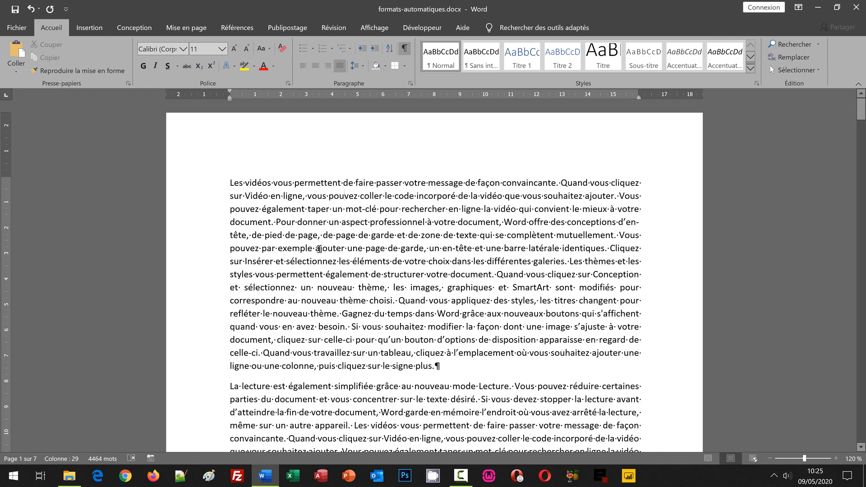
Prepare a find-and-replace with "pied de page" as both the search text and the replacement text
{"action": "left_click_drag", "start_coordinate": [265, 235], "coordinate": [315, 243]}
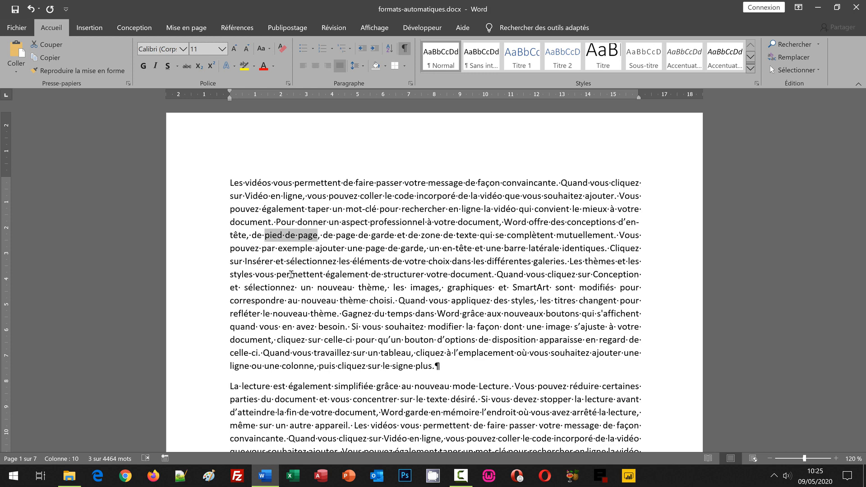
{"action": "left_click", "coordinate": [409, 186]}
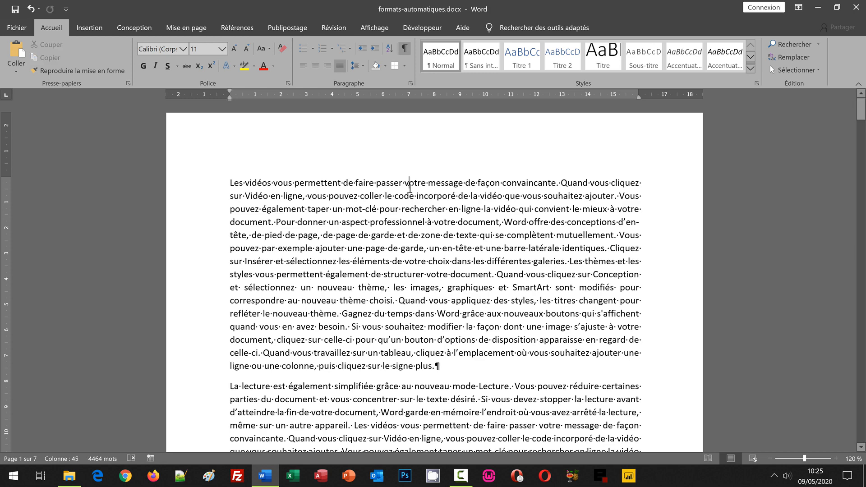
{"action": "key", "text": "ctrl+h"}
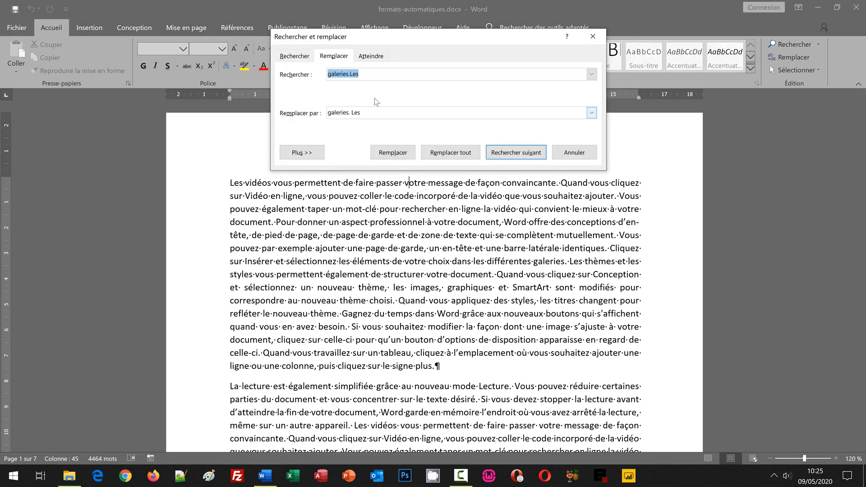
{"action": "type", "text": "pied de page"}
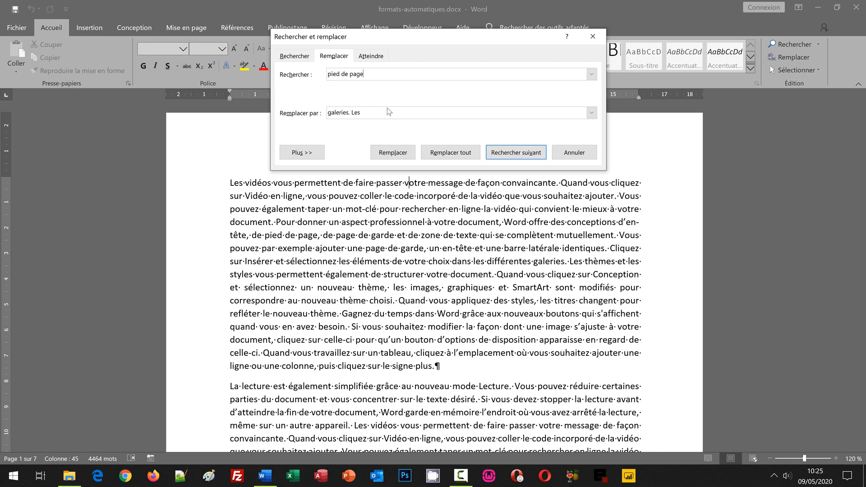
{"action": "key", "text": "Tab"}
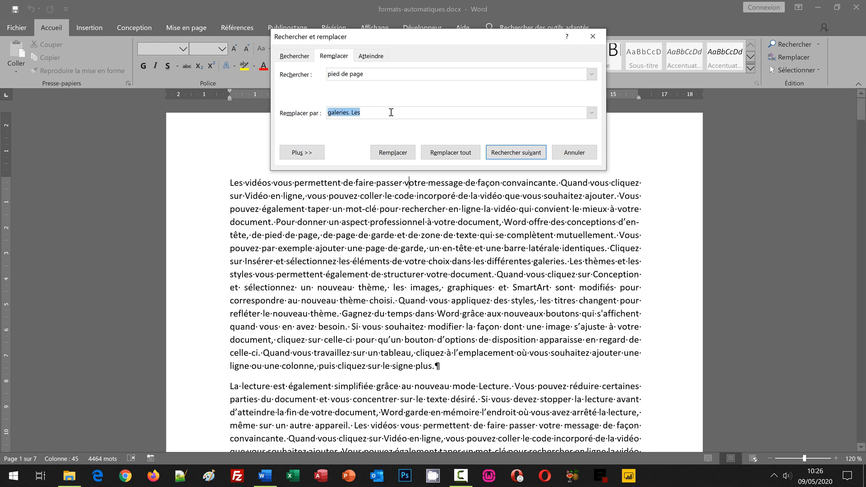
{"action": "type", "text": "pied de page"}
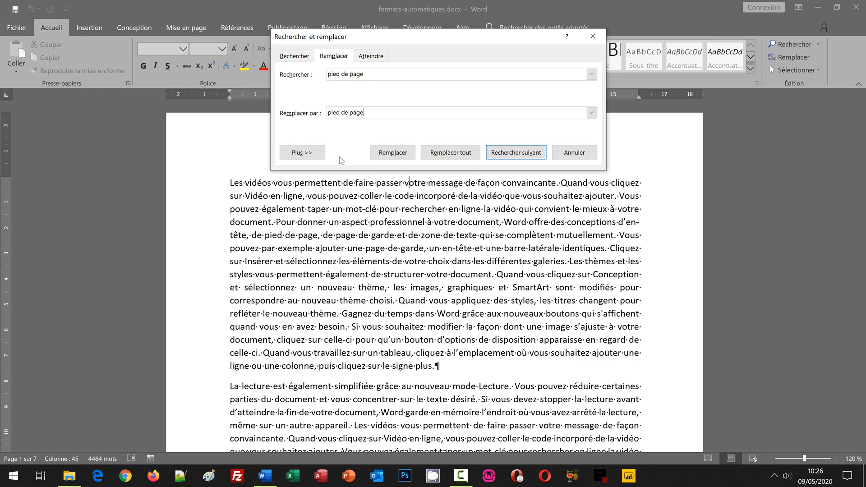
Set the replacement's font style to bold (Gras) and replace all occurrences of "pied de page" in the document
{"action": "left_click", "coordinate": [302, 152]}
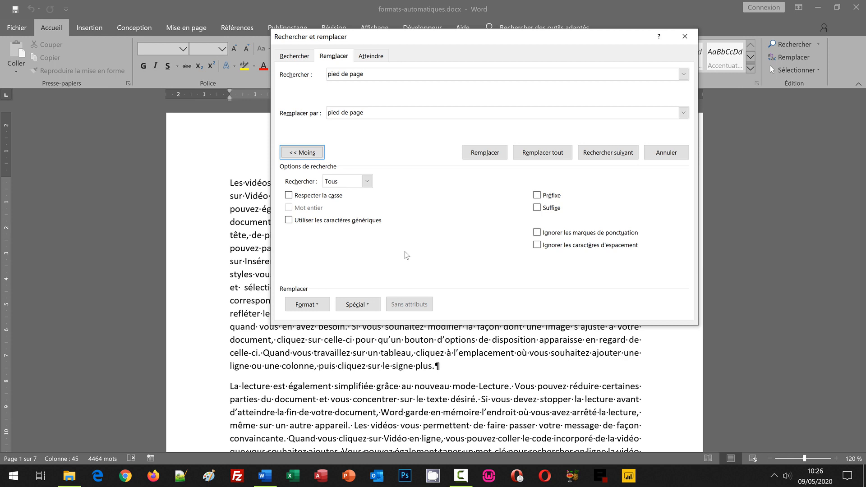
{"action": "left_click", "coordinate": [315, 305]}
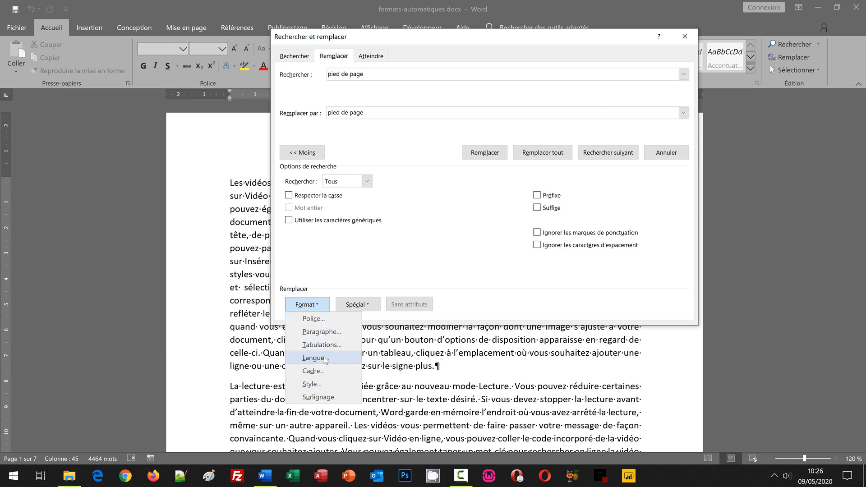
{"action": "left_click", "coordinate": [315, 319]}
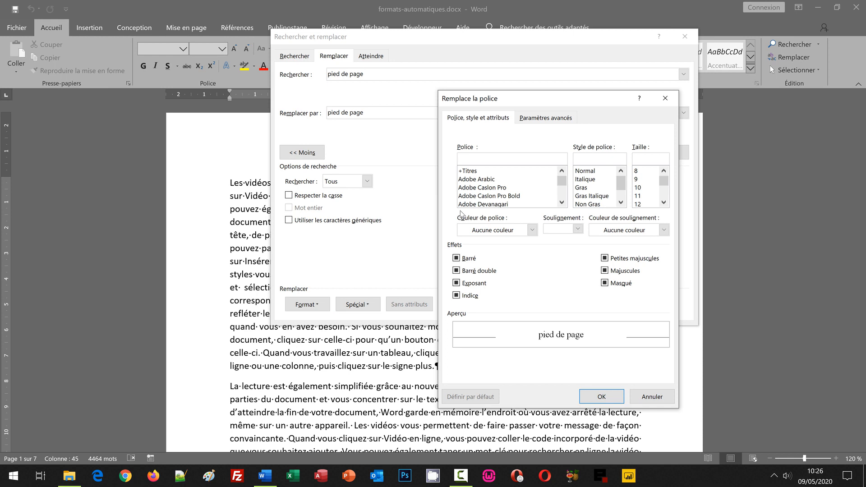
{"action": "left_click", "coordinate": [582, 187]}
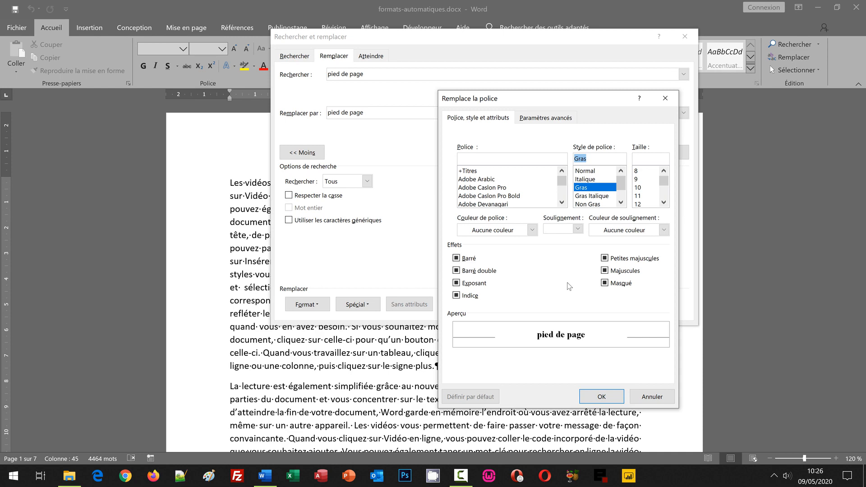
{"action": "left_click", "coordinate": [600, 398]}
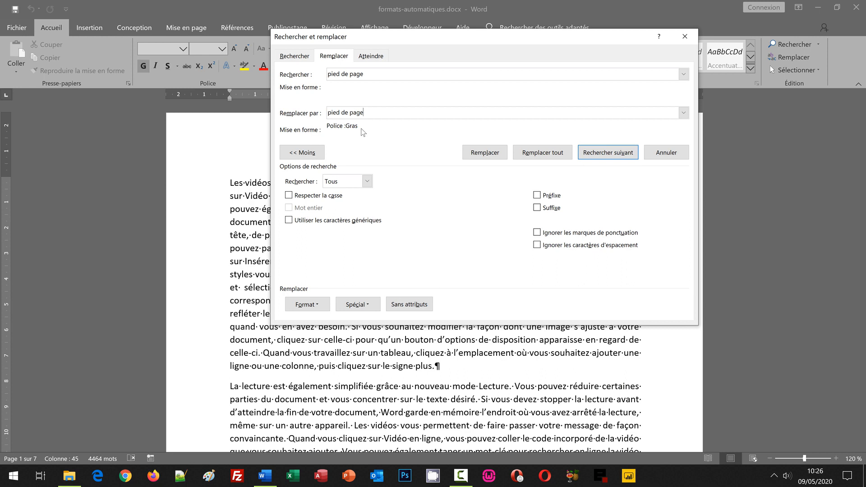
{"action": "left_click", "coordinate": [543, 153]}
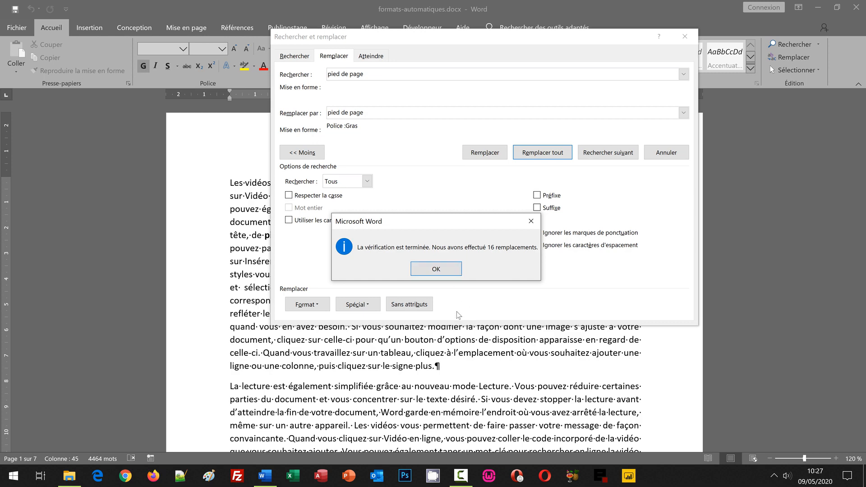
{"action": "left_click", "coordinate": [454, 273]}
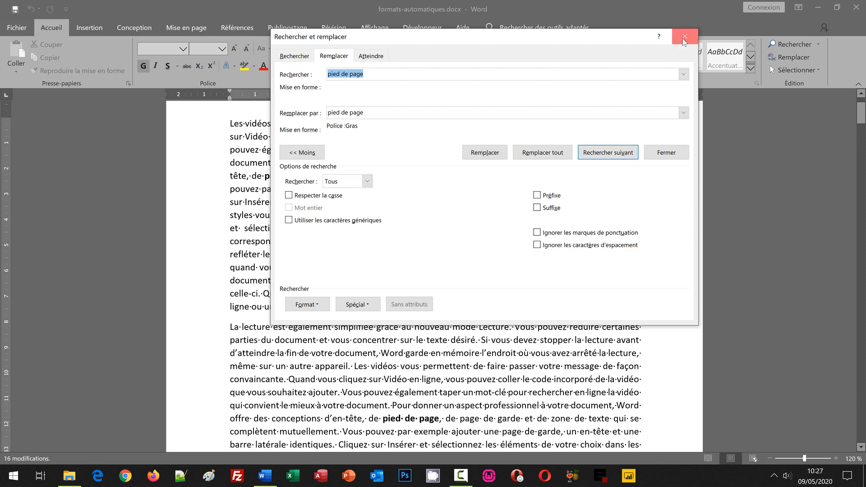
Close the find-and-replace dialog, examine the formatting of "pied de page" across the first three pages, and return to the document's start
{"action": "left_click", "coordinate": [683, 39]}
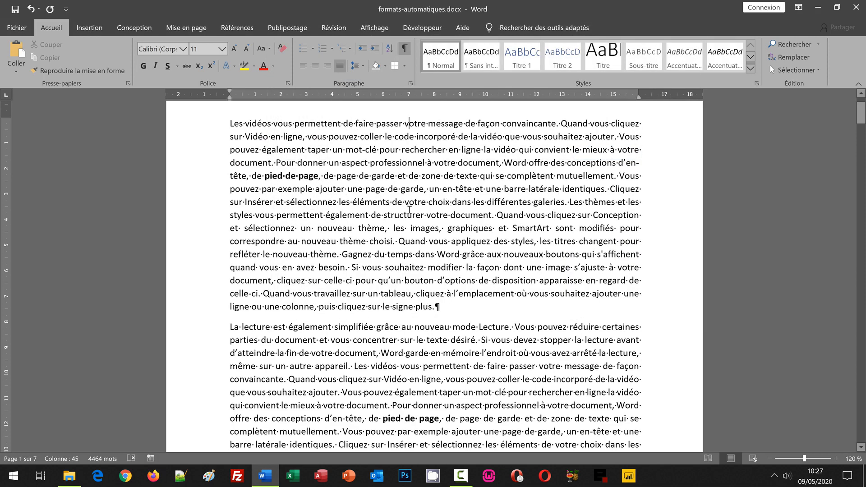
{"action": "scroll", "coordinate": [409, 209], "scroll_direction": "down", "scroll_amount": 5}
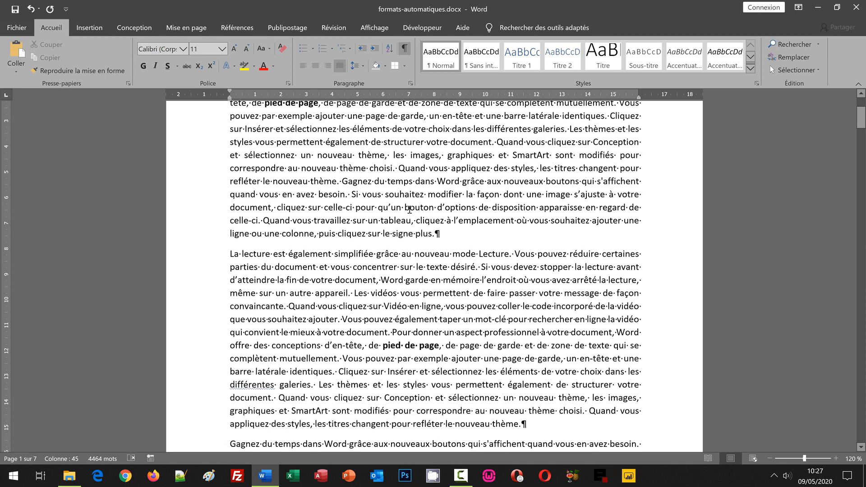
{"action": "scroll", "coordinate": [428, 227], "scroll_direction": "down", "scroll_amount": 7}
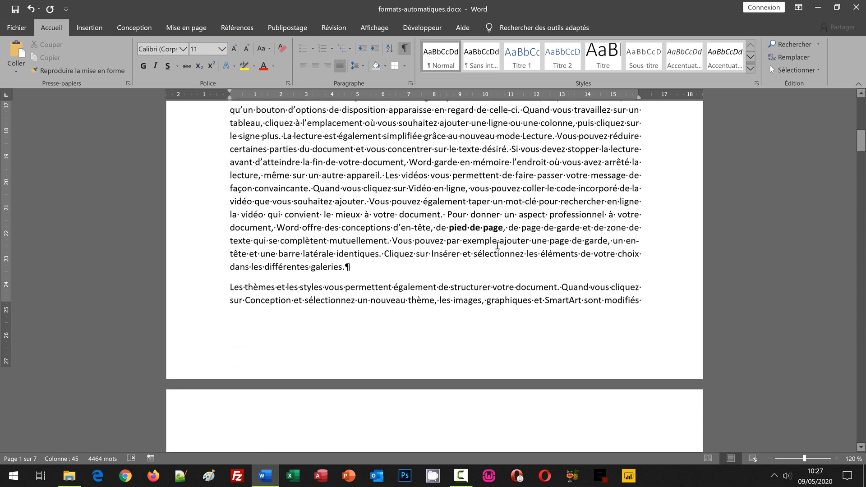
{"action": "scroll", "coordinate": [497, 245], "scroll_direction": "down", "scroll_amount": 7}
{"action": "scroll", "coordinate": [497, 245], "scroll_direction": "down", "scroll_amount": 7}
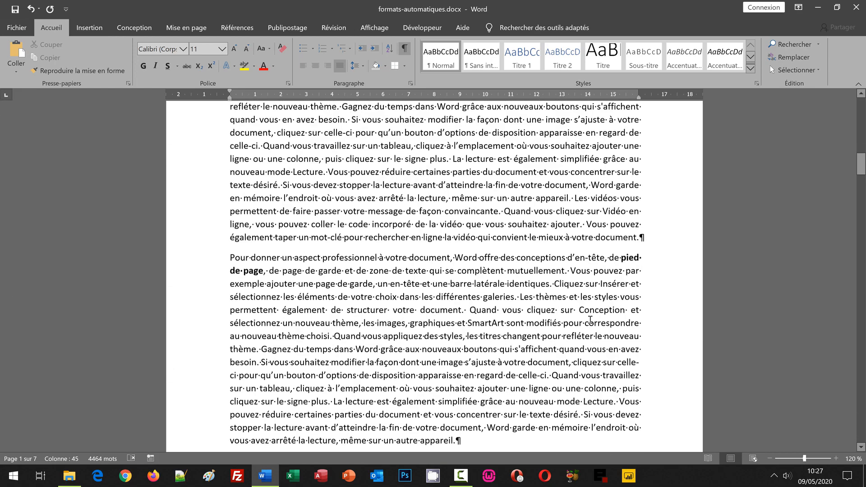
{"action": "scroll", "coordinate": [580, 279], "scroll_direction": "down", "scroll_amount": 7}
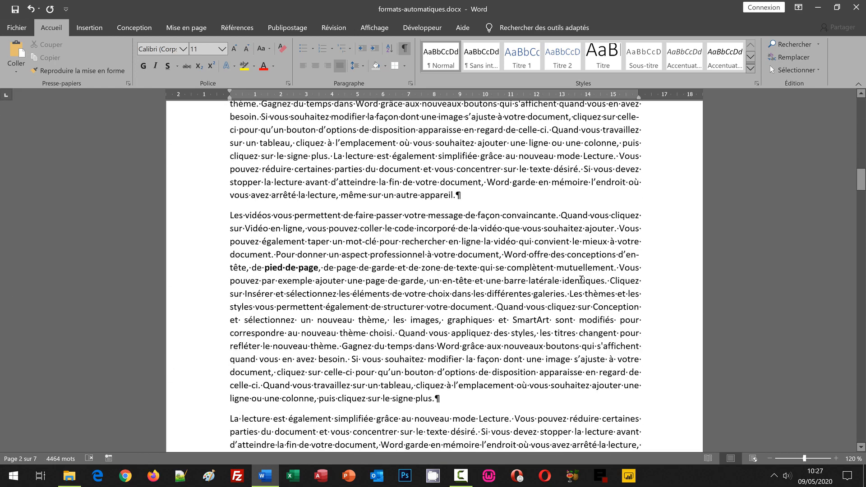
{"action": "scroll", "coordinate": [581, 279], "scroll_direction": "down", "scroll_amount": 10}
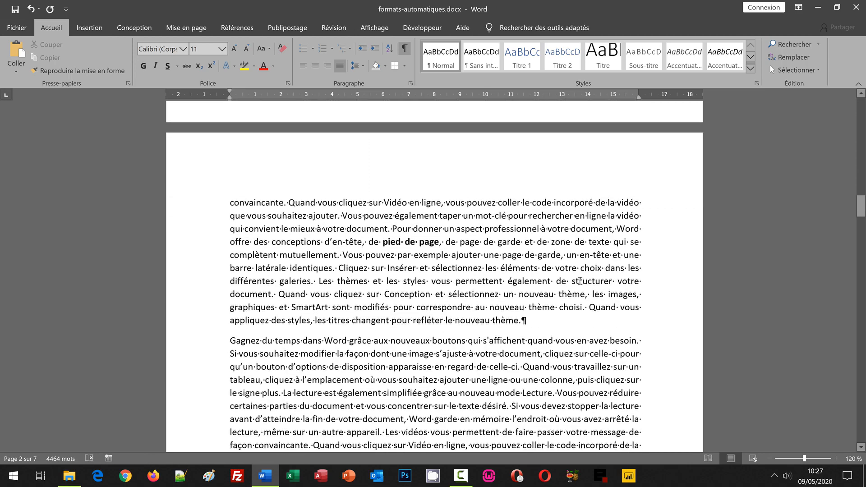
{"action": "scroll", "coordinate": [479, 301], "scroll_direction": "down", "scroll_amount": 7}
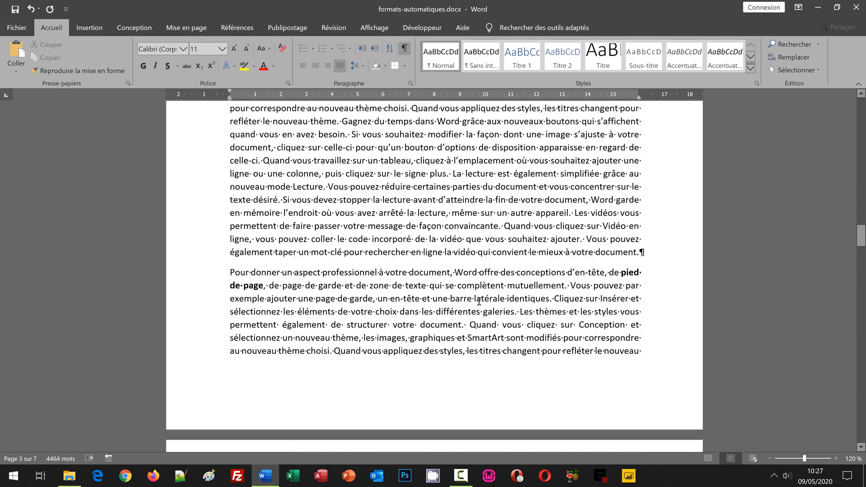
{"action": "left_click", "coordinate": [482, 292]}
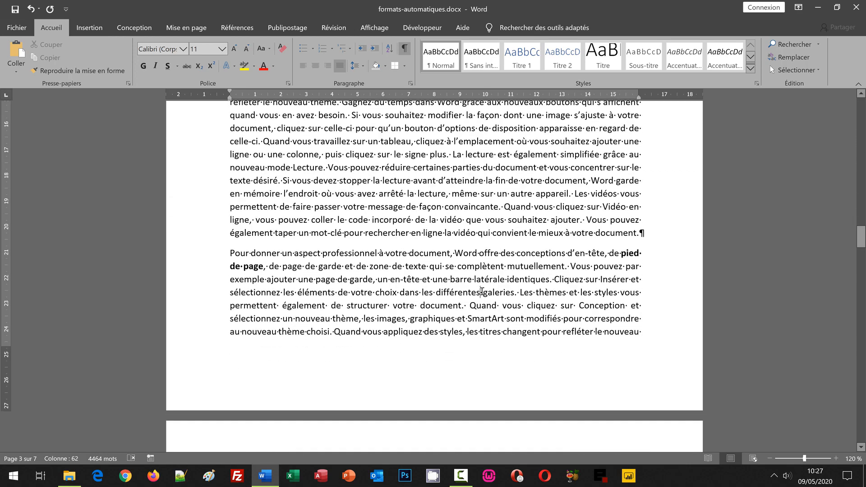
{"action": "key", "text": "ctrl+Home"}
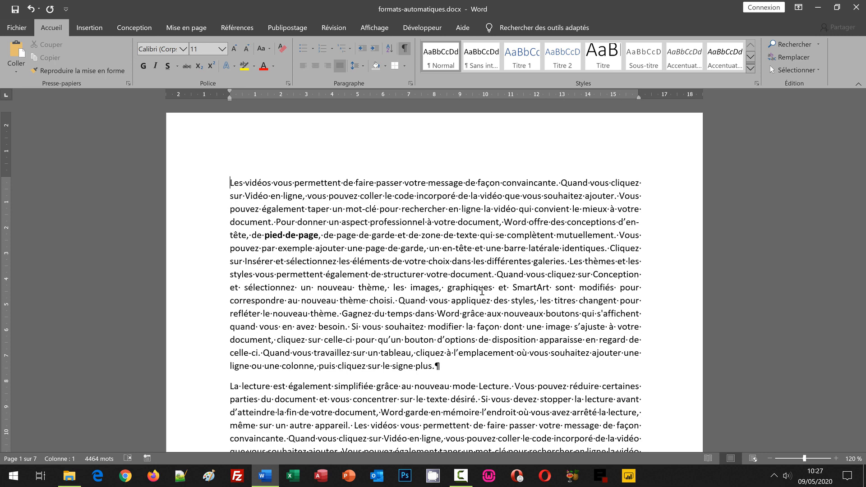
Prepare a find-and-replace with "vidéos" as both the search text and the replacement text
{"action": "double_click", "coordinate": [259, 188]}
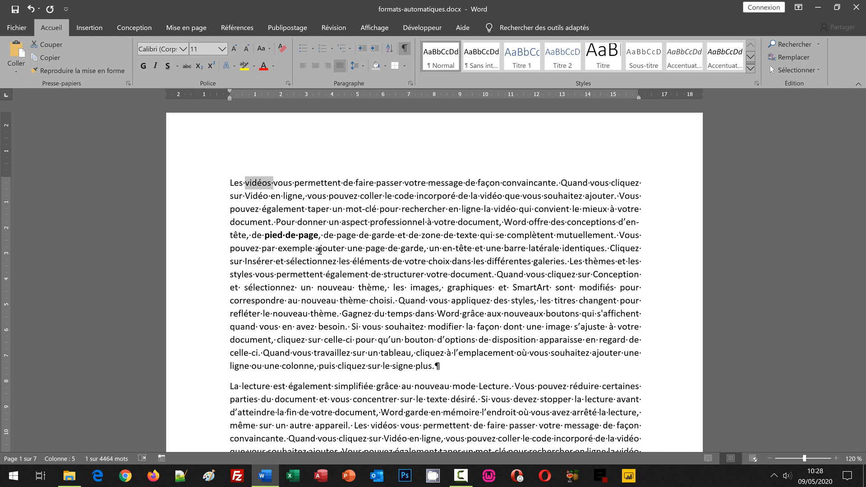
{"action": "left_click", "coordinate": [353, 181]}
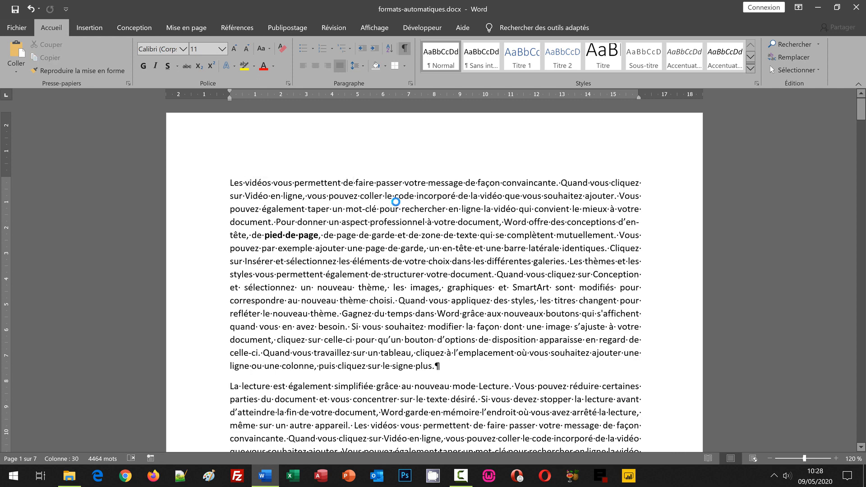
{"action": "key", "text": "ctrl+h"}
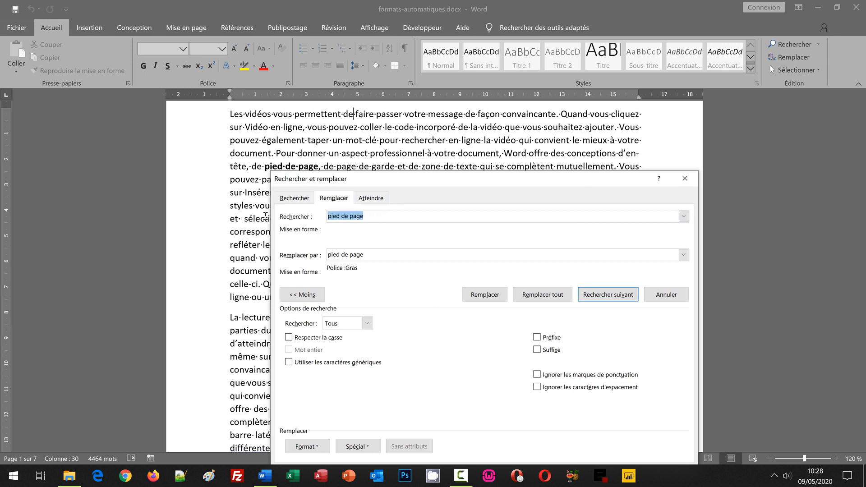
{"action": "type", "text": "vidéos"}
{"action": "left_click_drag", "start_coordinate": [387, 255], "coordinate": [281, 248]}
{"action": "type", "text": "vidéos"}
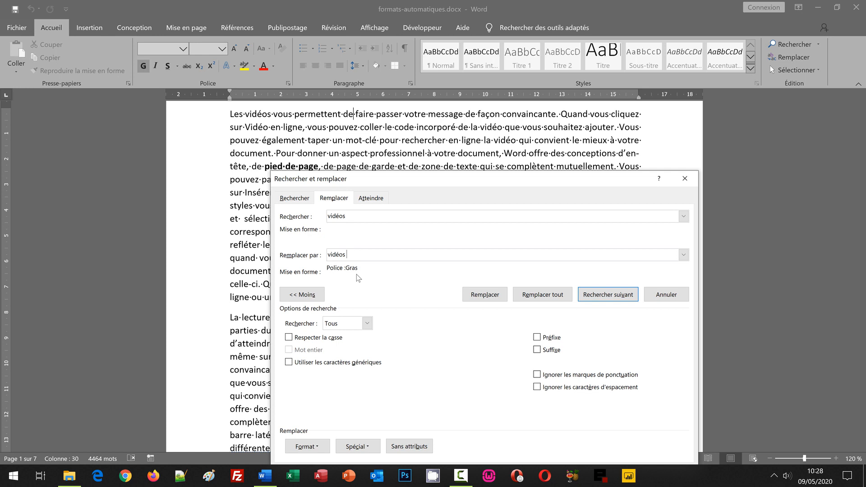
Add the dark red font colour (Rouge foncé) to the bold formatting of the "vidéos" replacement text
{"action": "left_click", "coordinate": [320, 446]}
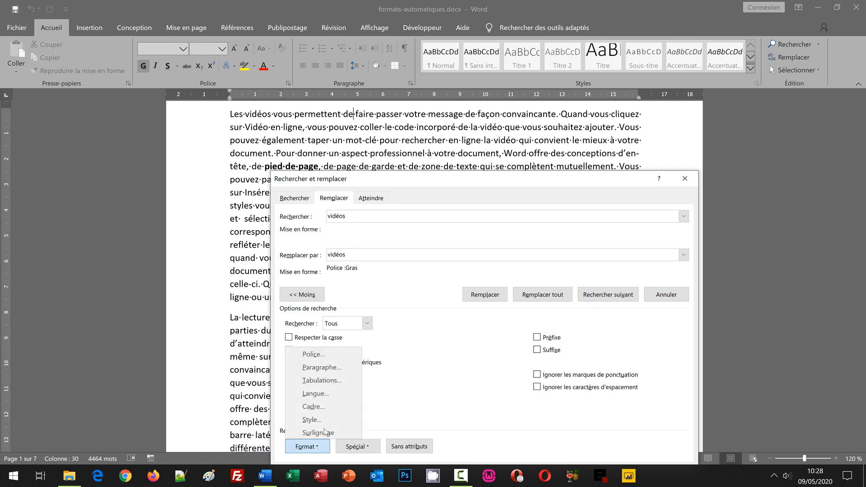
{"action": "left_click", "coordinate": [329, 355]}
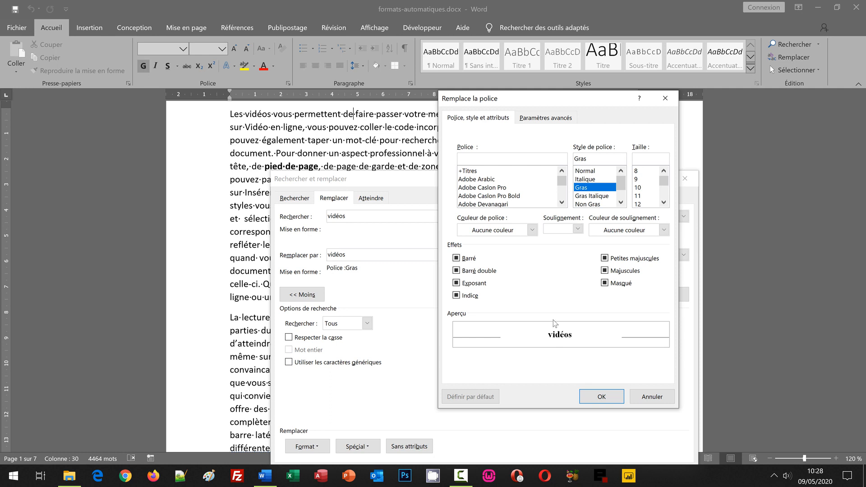
{"action": "left_click", "coordinate": [498, 234]}
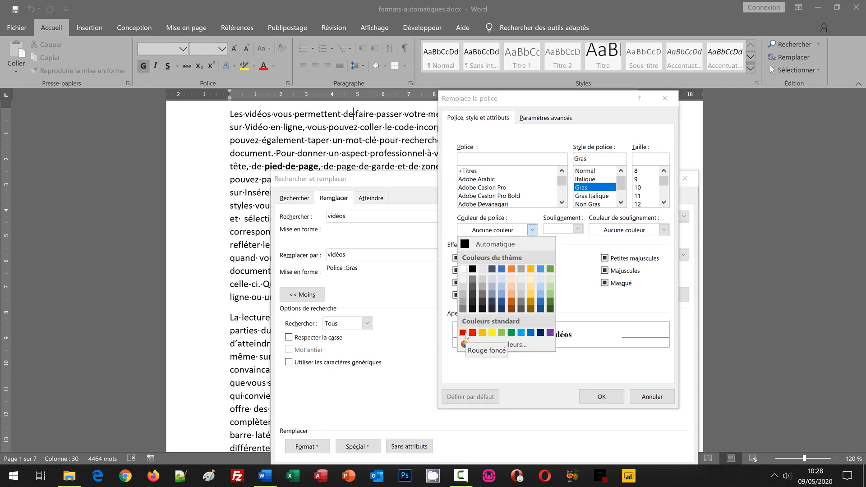
{"action": "left_click", "coordinate": [465, 333]}
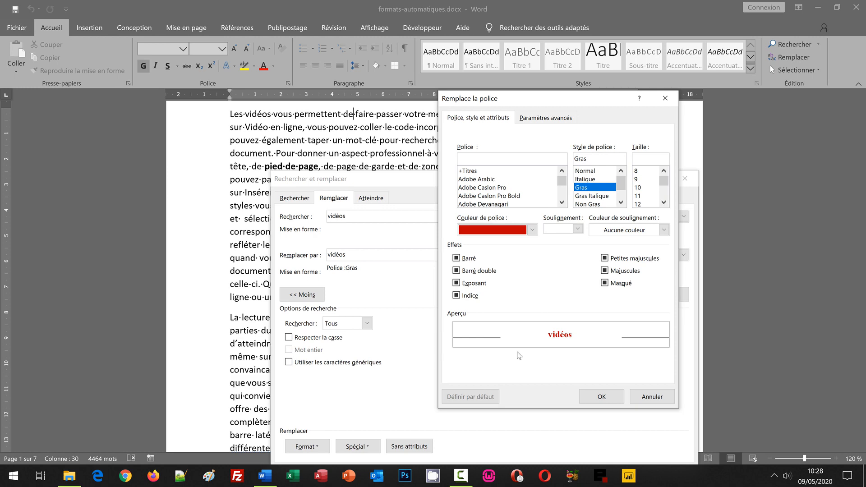
{"action": "left_click", "coordinate": [603, 397]}
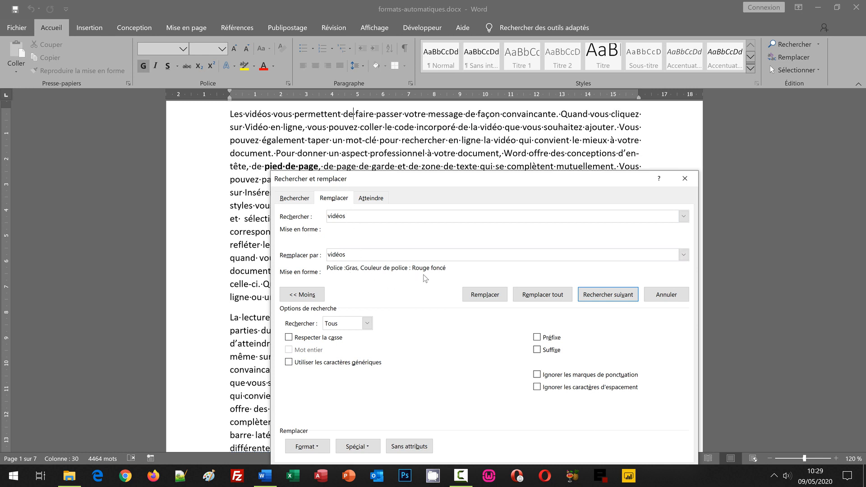
Replace all occurrences of "vidéos" in the document with the formatted version and close the find-and-replace dialog
{"action": "left_click", "coordinate": [550, 297]}
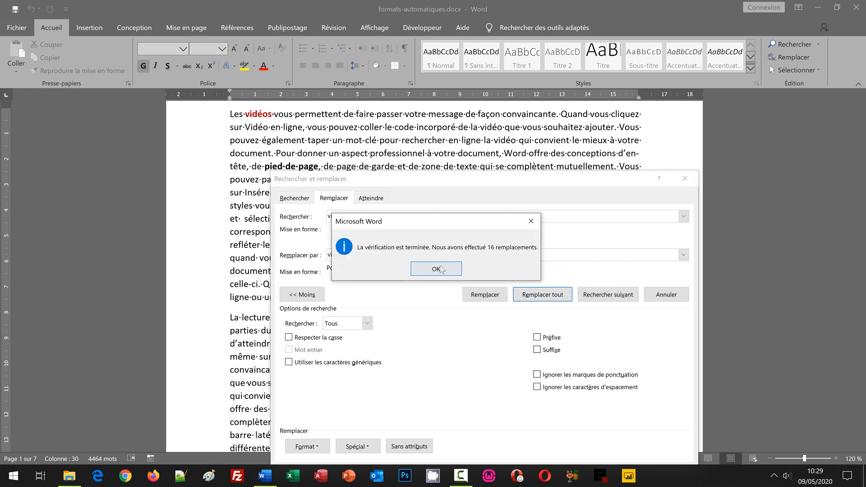
{"action": "left_click", "coordinate": [435, 269]}
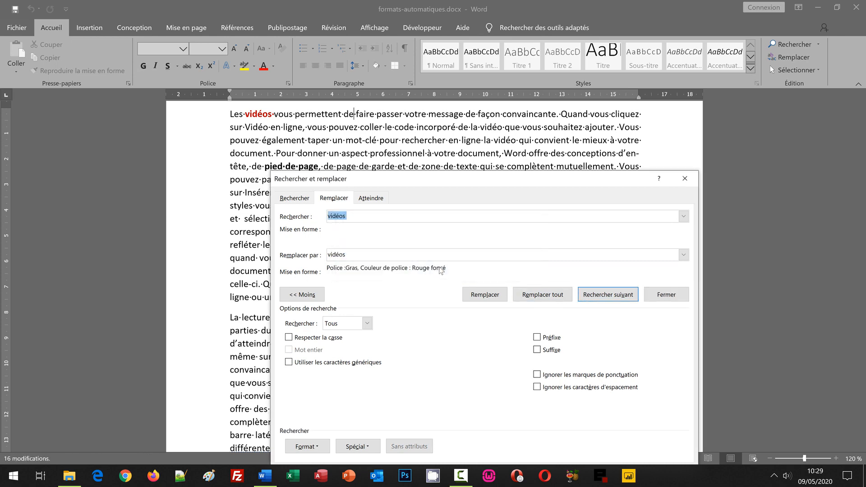
{"action": "left_click", "coordinate": [684, 178]}
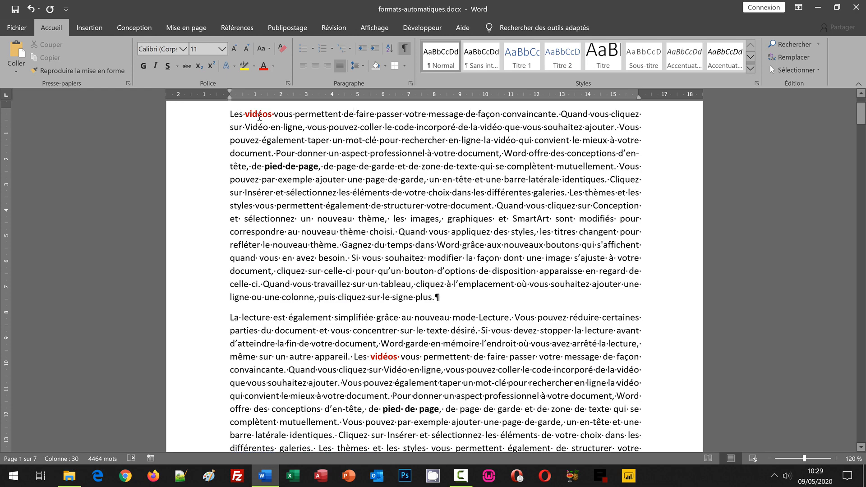
Examine the formatting of "vidéos" across the first three pages and return to the document's start
{"action": "scroll", "coordinate": [391, 355], "scroll_direction": "down", "scroll_amount": 8}
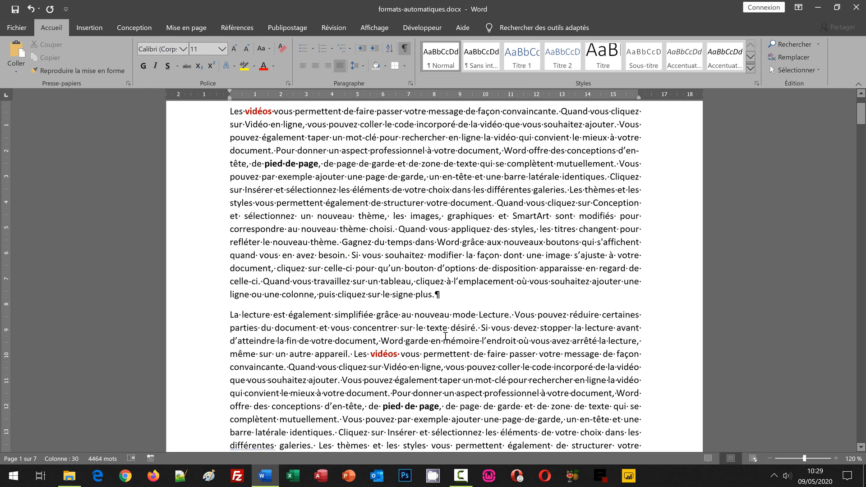
{"action": "scroll", "coordinate": [447, 332], "scroll_direction": "down", "scroll_amount": 8}
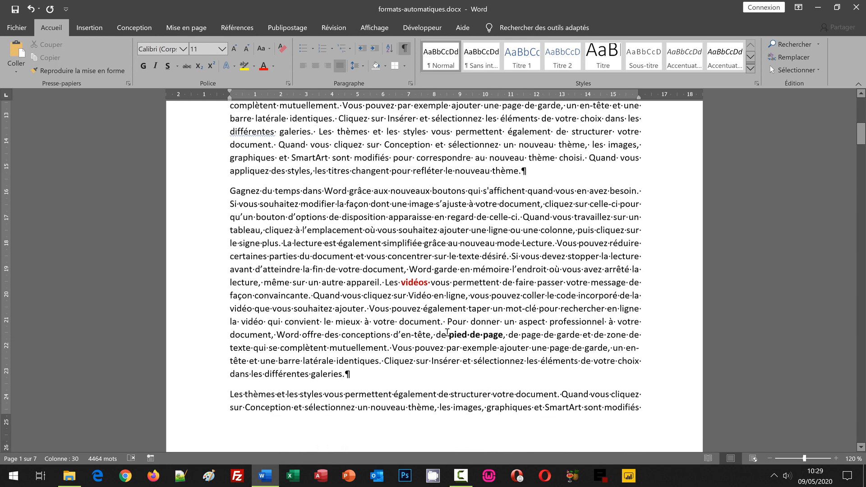
{"action": "scroll", "coordinate": [447, 332], "scroll_direction": "down", "scroll_amount": 8}
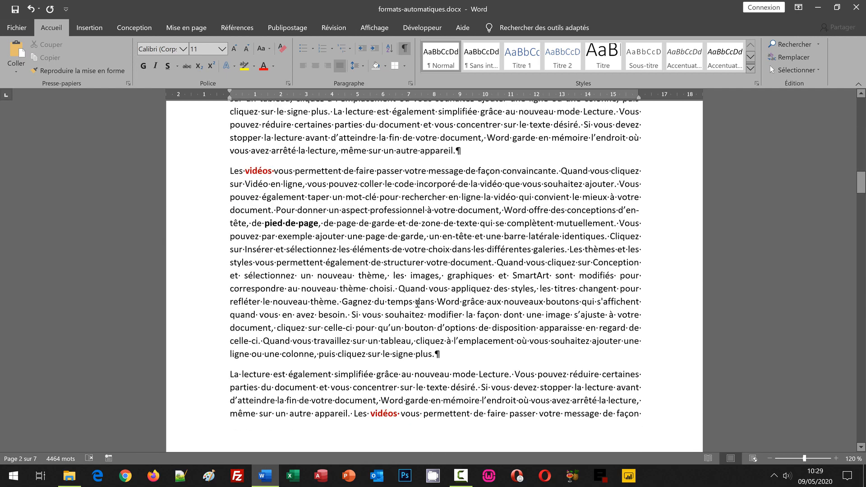
{"action": "scroll", "coordinate": [417, 303], "scroll_direction": "down", "scroll_amount": 8}
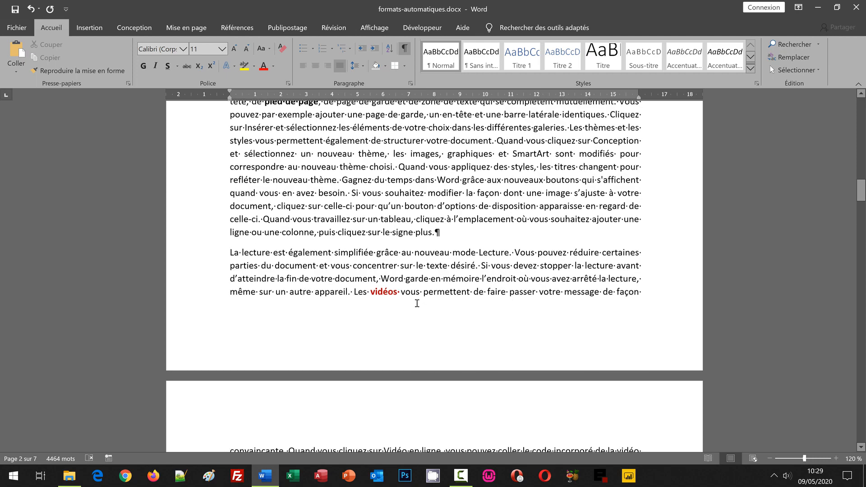
{"action": "scroll", "coordinate": [417, 303], "scroll_direction": "down", "scroll_amount": 10}
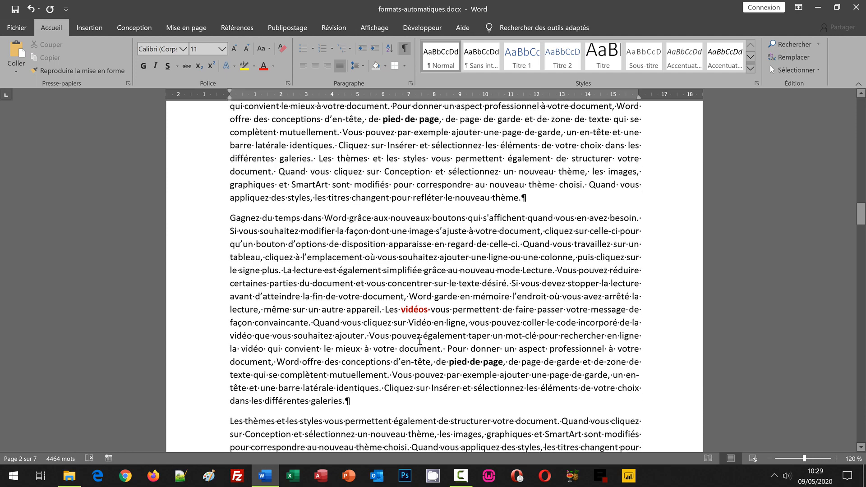
{"action": "scroll", "coordinate": [420, 347], "scroll_direction": "down", "scroll_amount": 3}
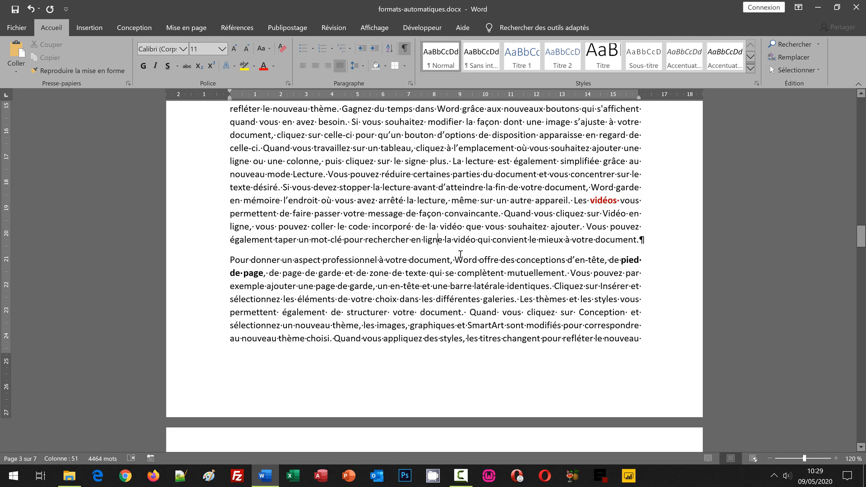
{"action": "key", "text": "ctrl+Home"}
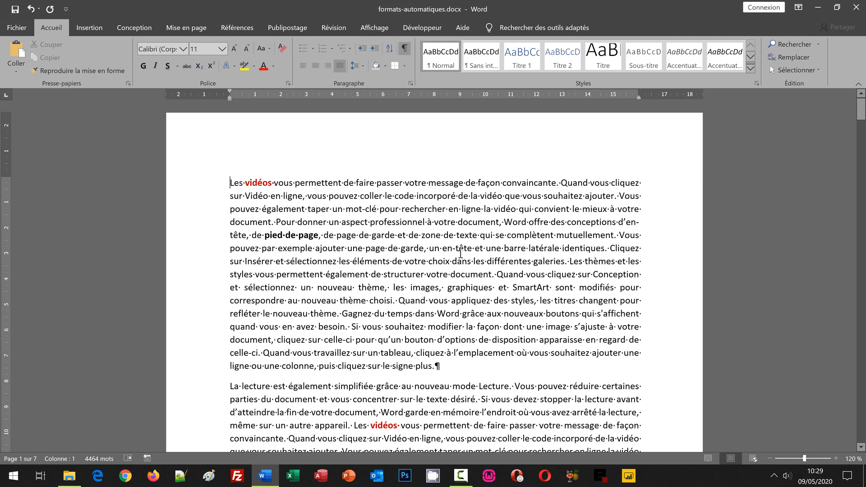